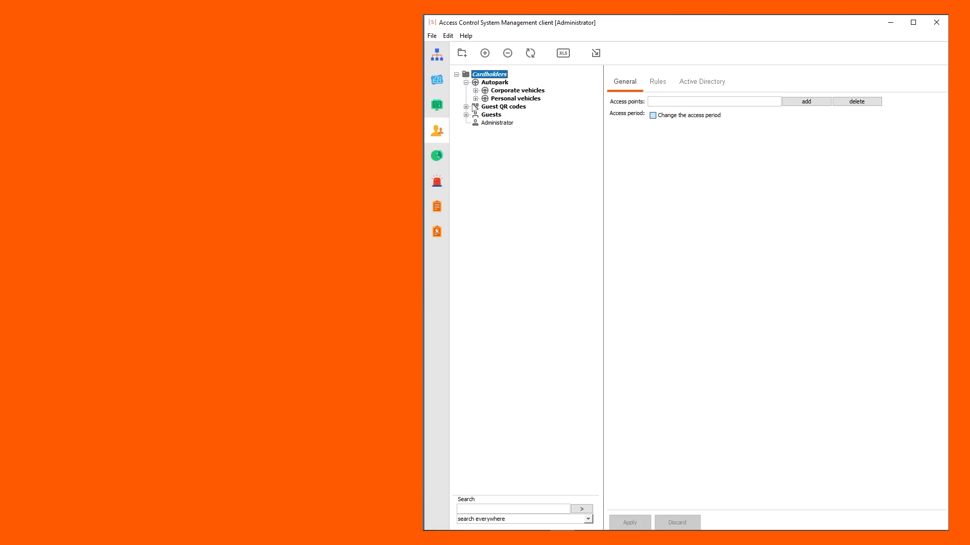
- Create an IT department under the Cardholders root group
left_click(490, 123)
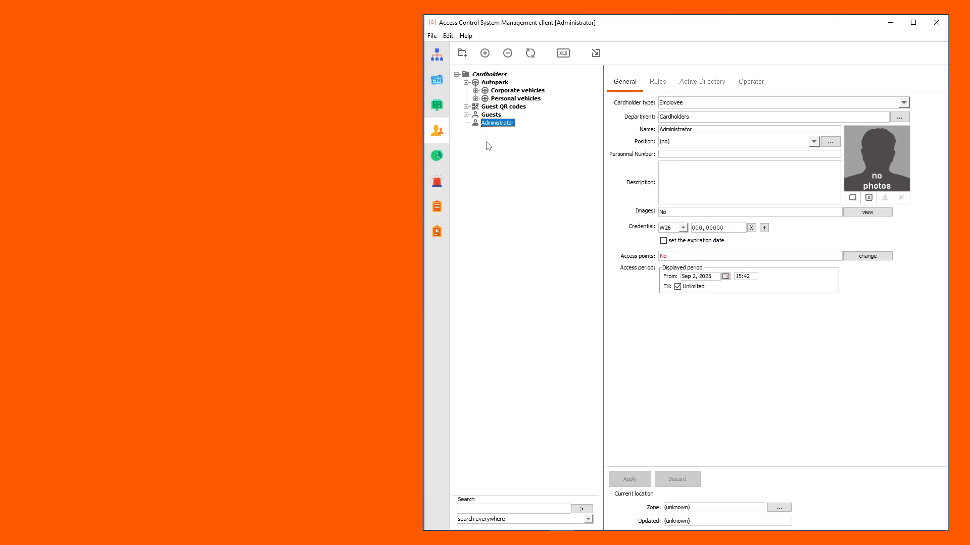
left_click(489, 75)
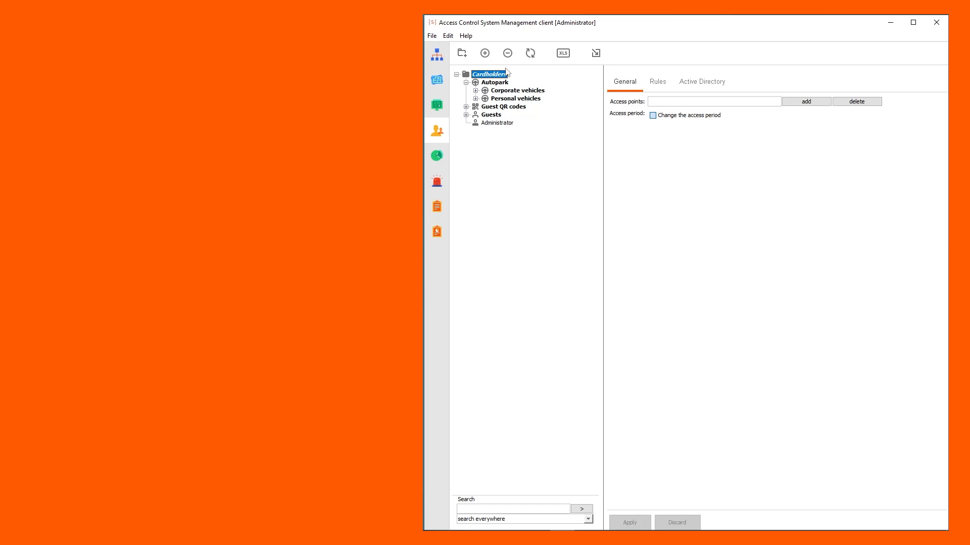
left_click(461, 57)
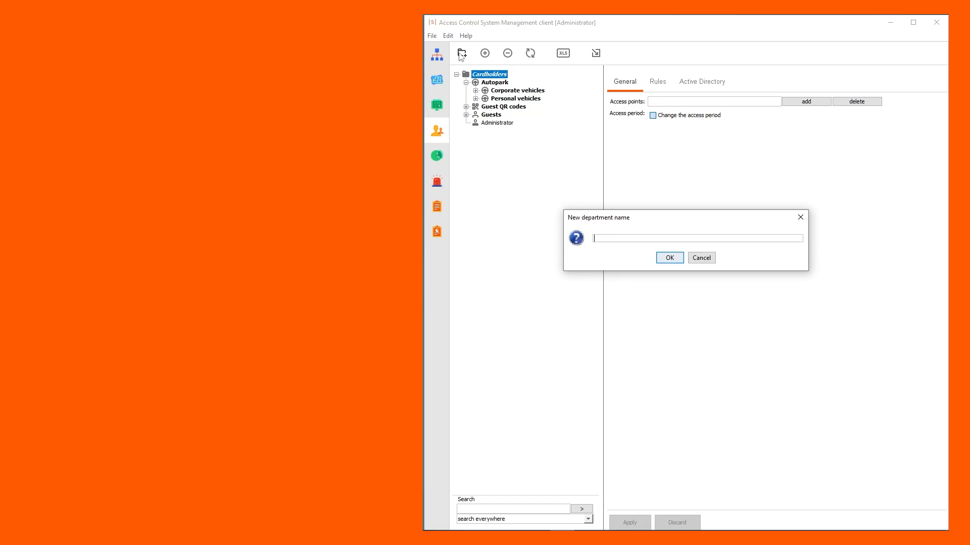
type("IT department")
left_click(682, 257)
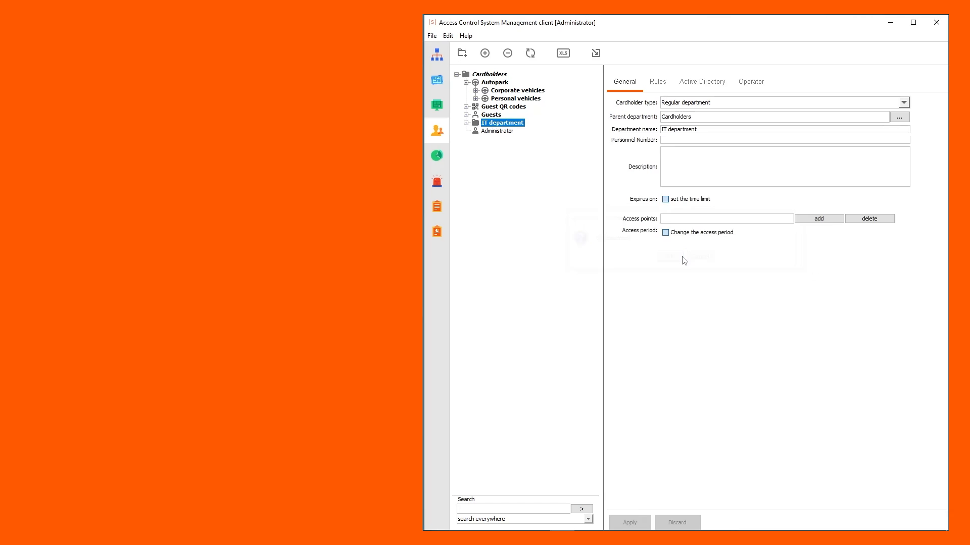
- Add a second department named Sales department under Cardholders
left_click(489, 74)
left_click(462, 53)
type("Sales department")
key("Return")
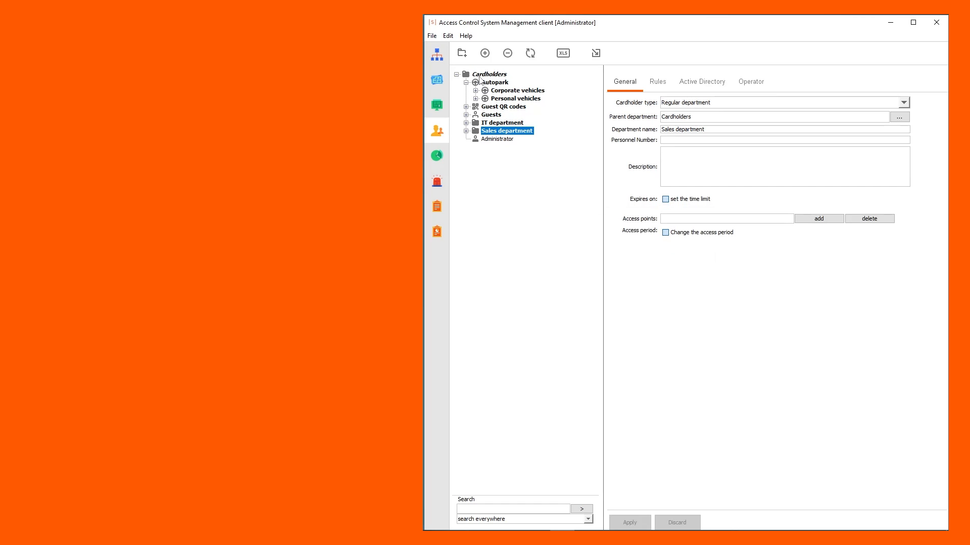
- Change Sales department's parent to Main building
left_click(899, 116)
left_click(491, 146)
left_click(535, 194)
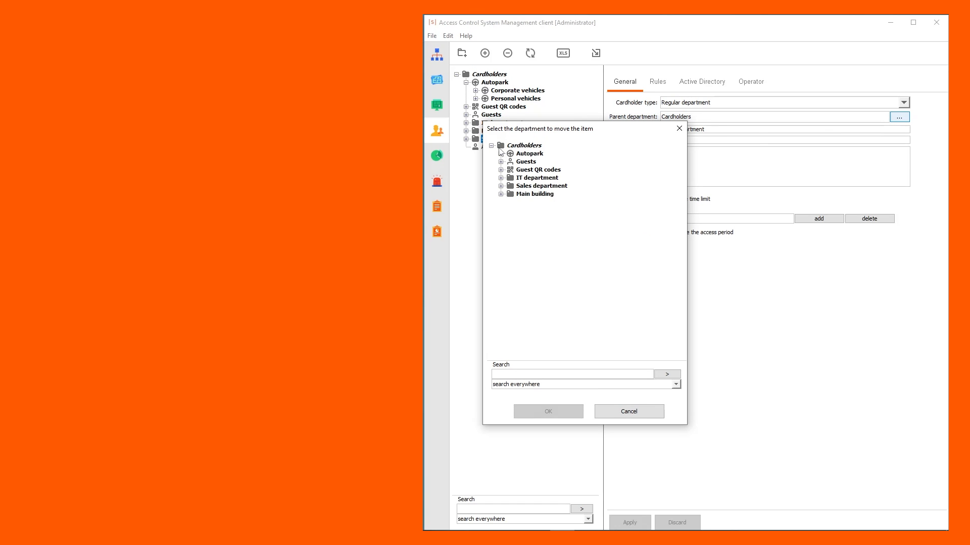
left_click(554, 417)
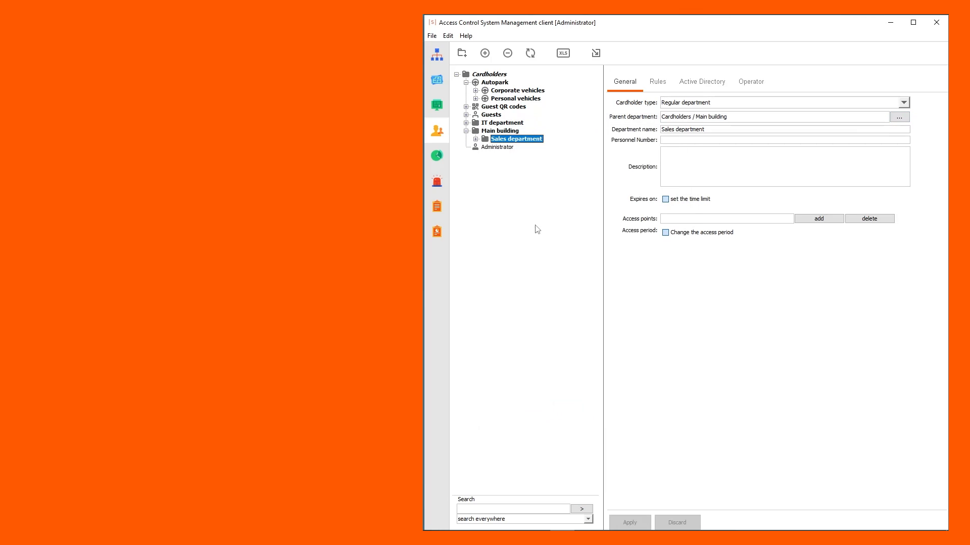
left_click(501, 123)
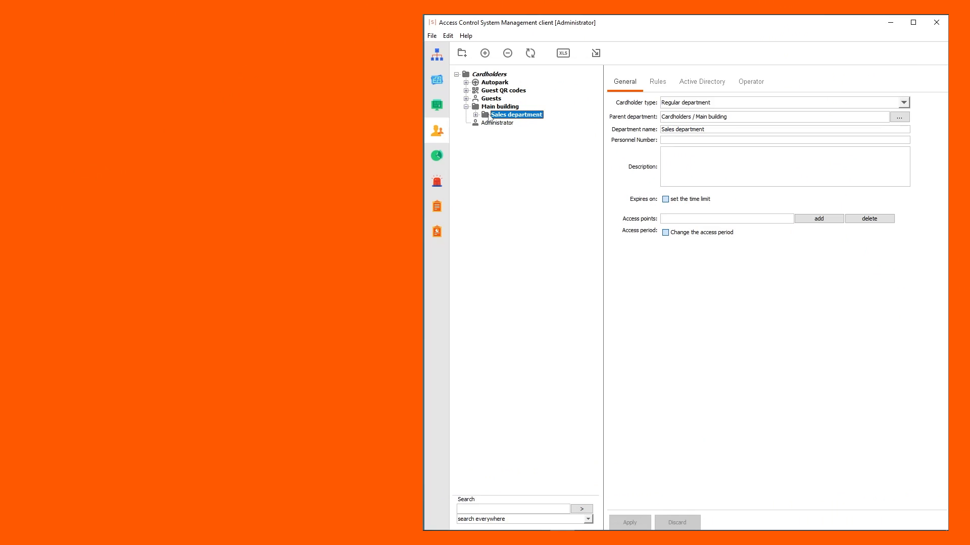
- Add a new cardholder to Sales department, entering her full name
left_click(484, 55)
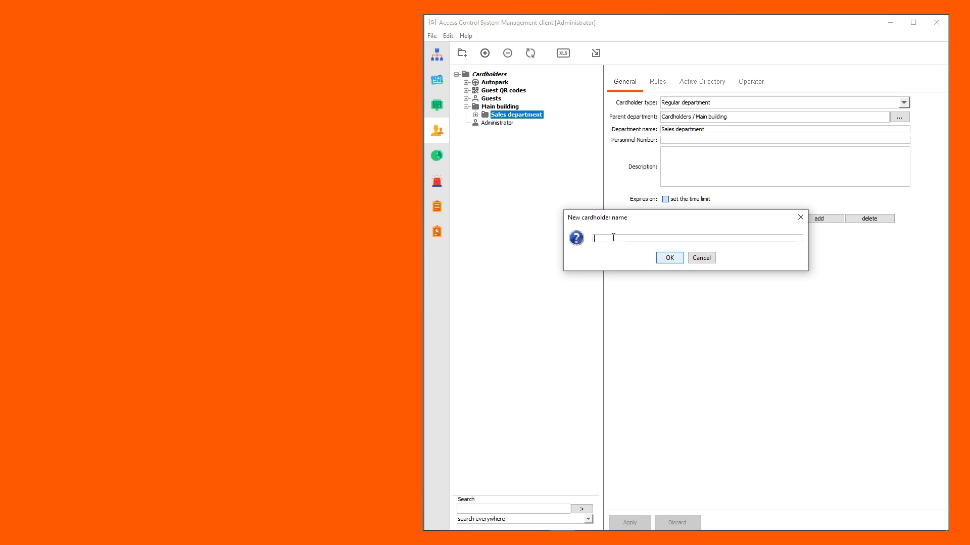
left_click(665, 259)
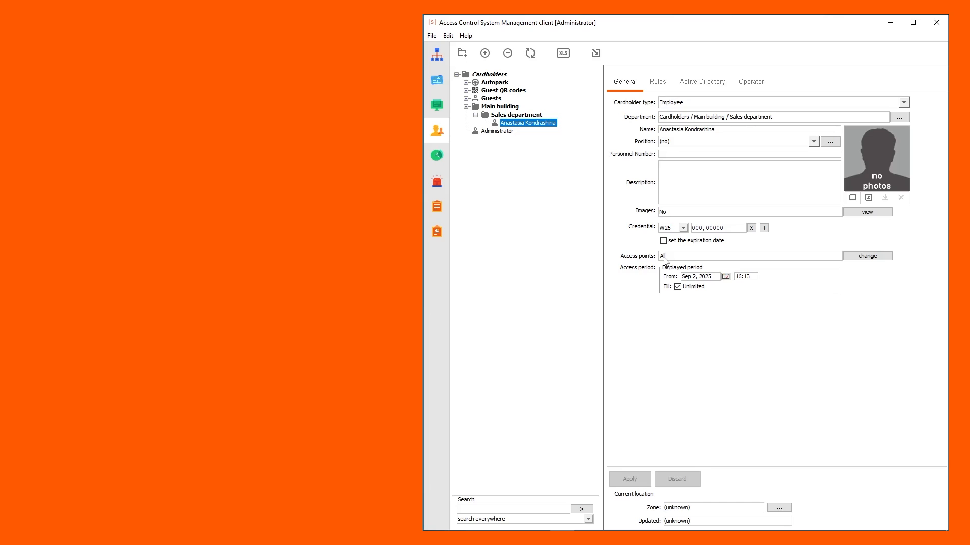
- Set the new cardholder's type to Employee
left_click(903, 103)
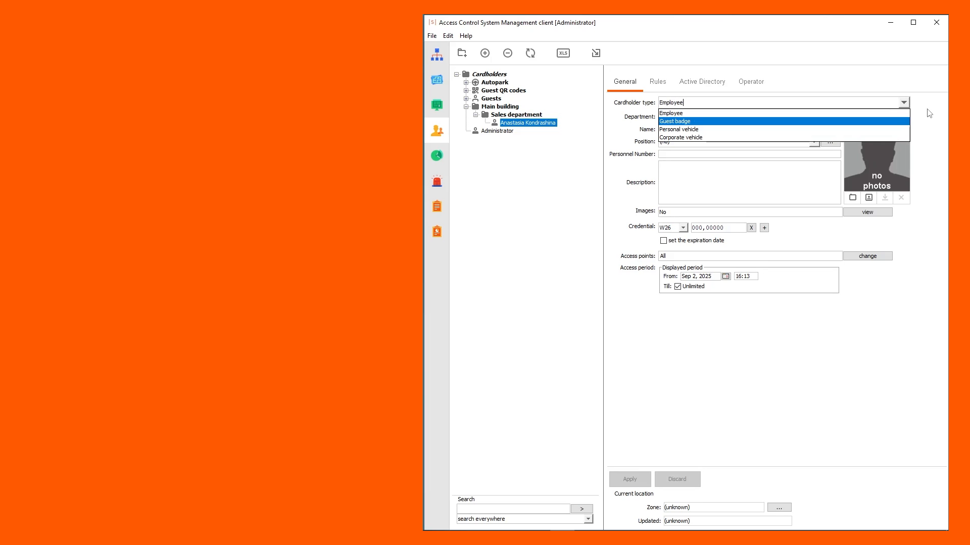
left_click(930, 111)
left_click(904, 103)
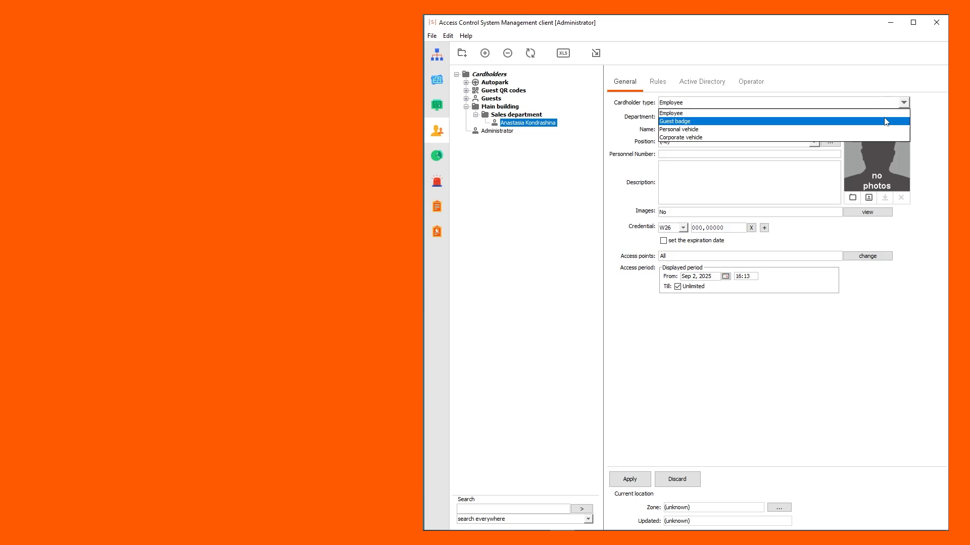
left_click(886, 129)
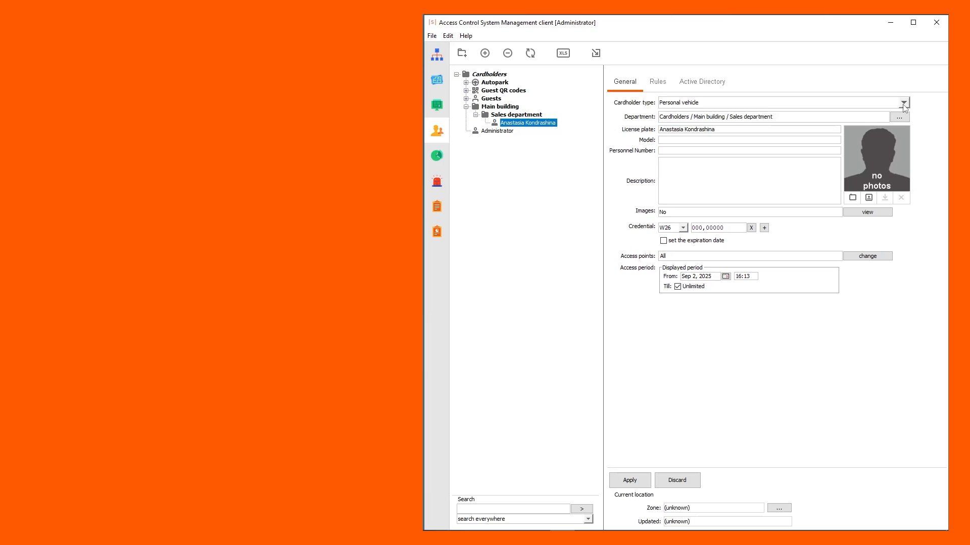
left_click(903, 104)
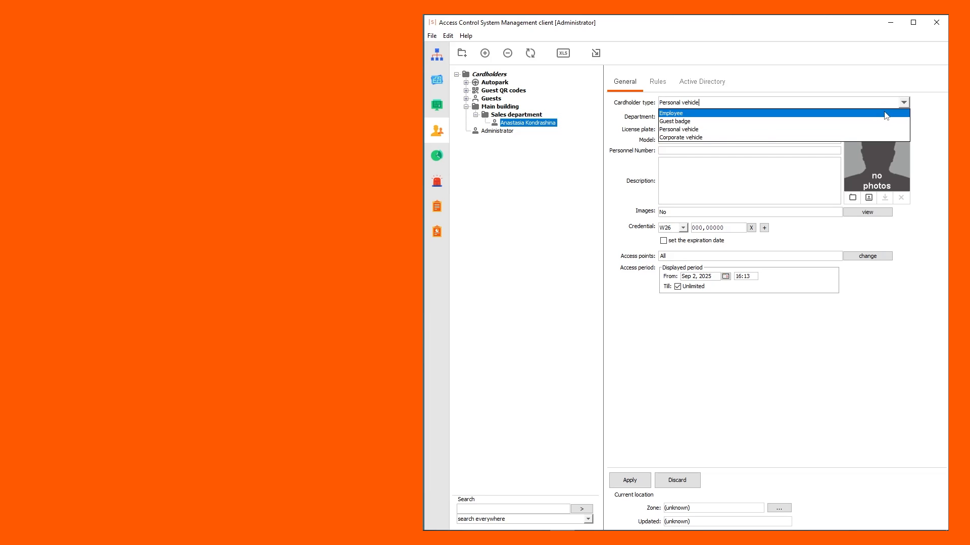
left_click(886, 113)
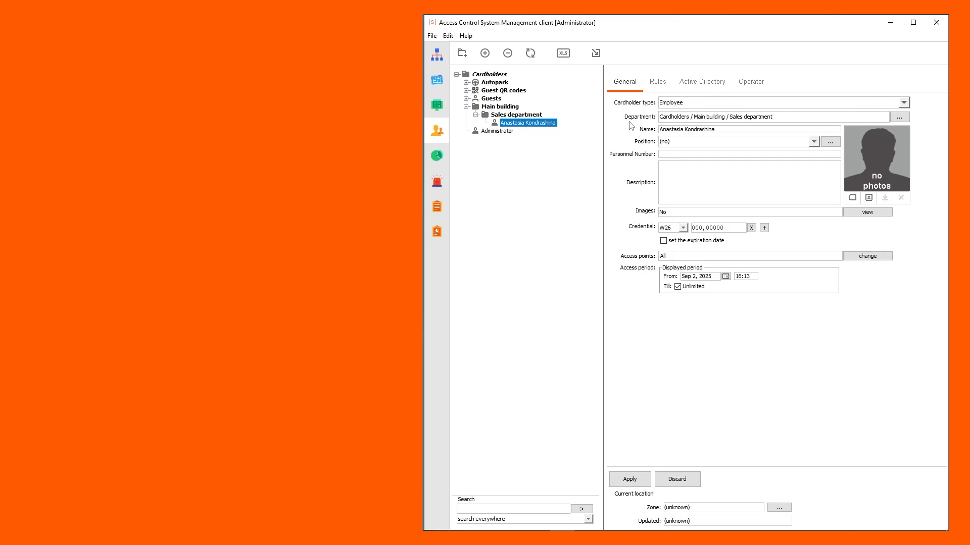
- Move the cardholder into the Main building department and enter her personnel number
left_click(898, 117)
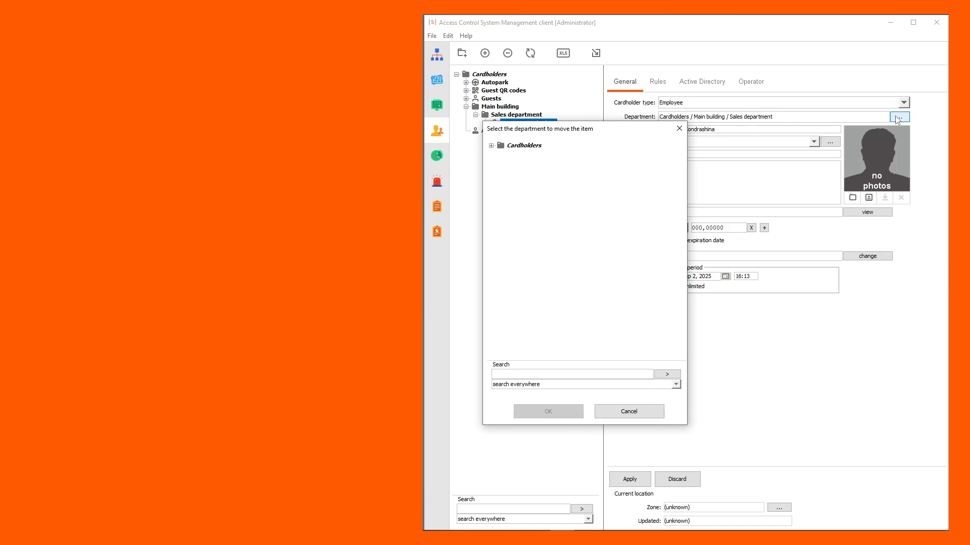
left_click(491, 146)
left_click(530, 178)
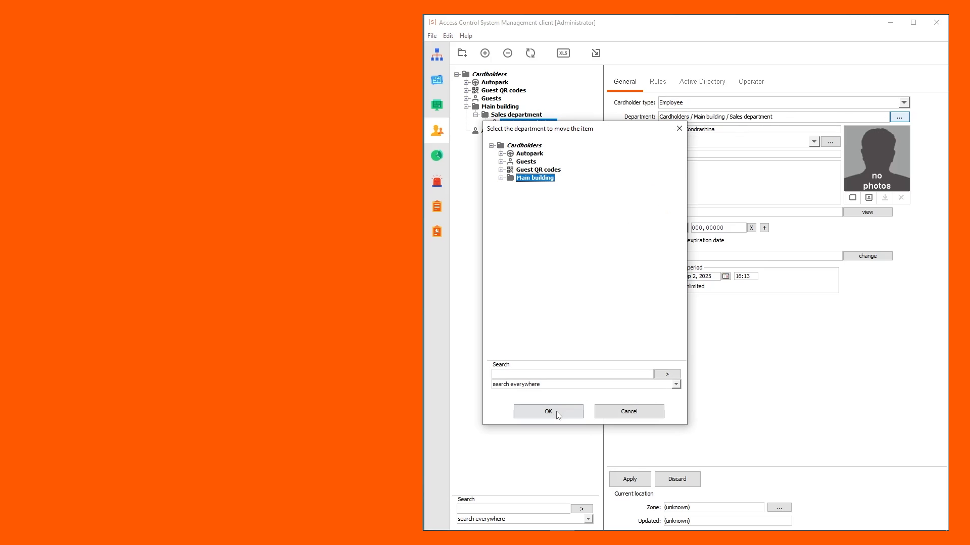
left_click(557, 415)
key("Return")
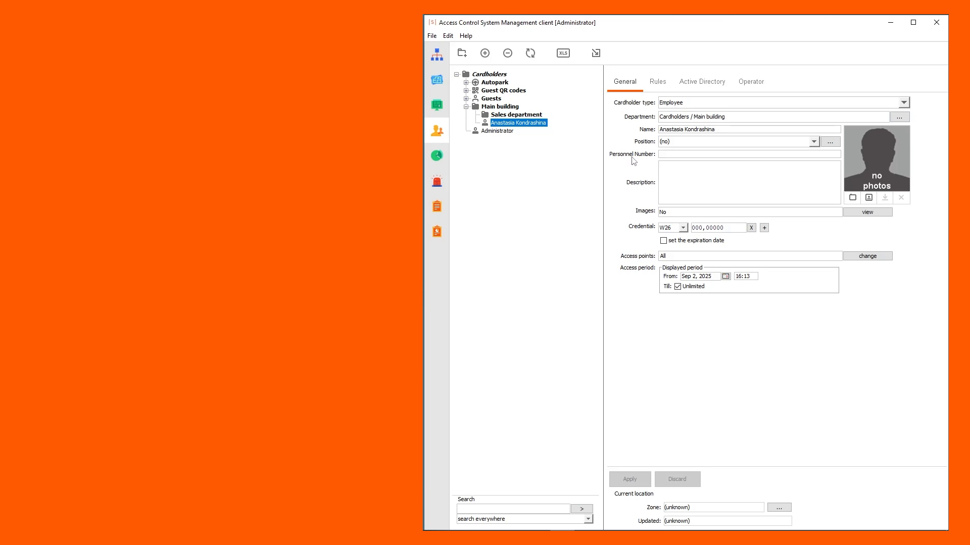
left_click(673, 155)
type("002476")
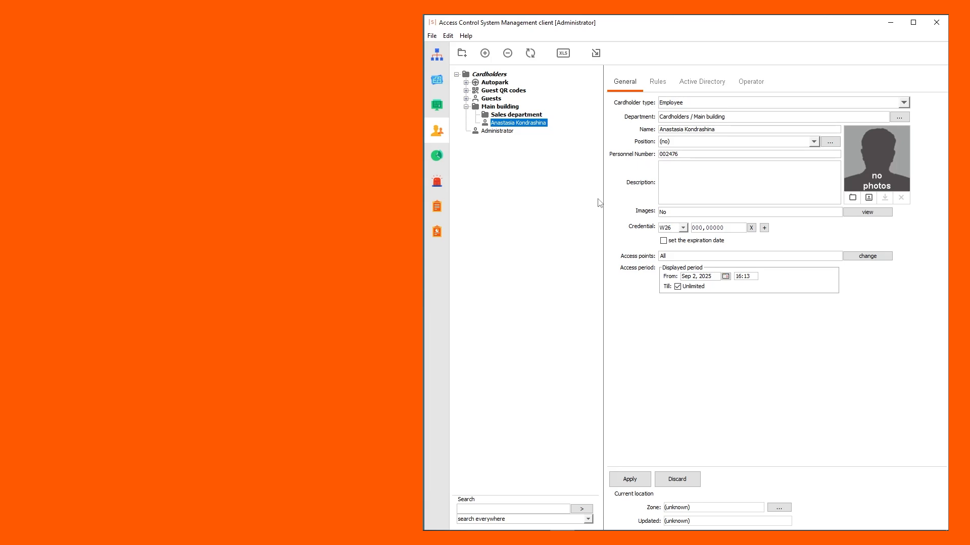
- Add Engineer and Manager to the list of available positions and apply
left_click(830, 141)
left_click(549, 201)
type("Engineer")
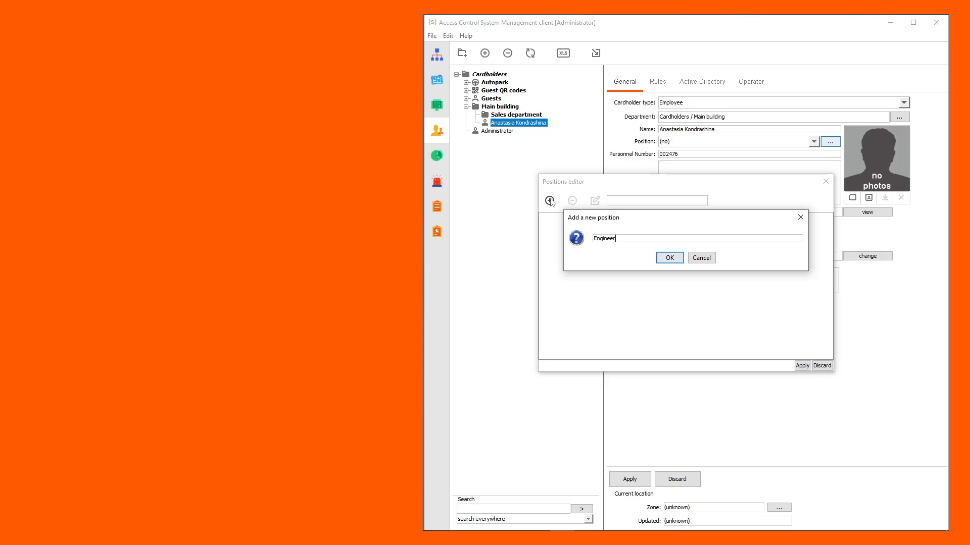
left_click(666, 259)
type("Manager")
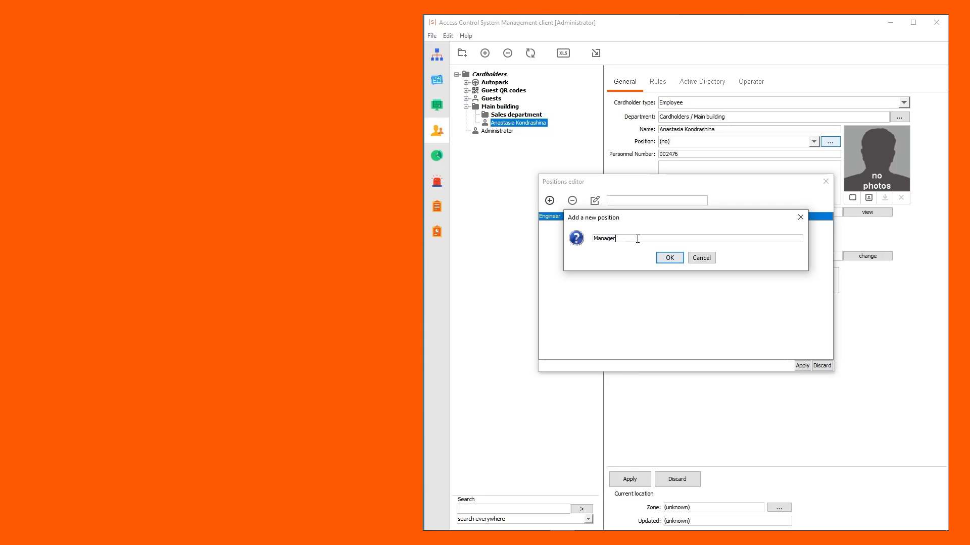
left_click(667, 260)
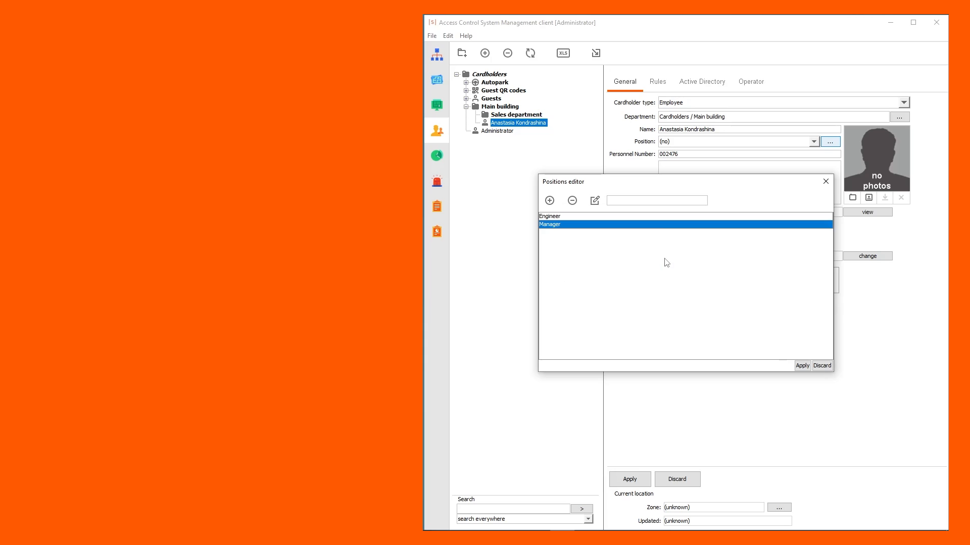
left_click(802, 365)
left_click(813, 142)
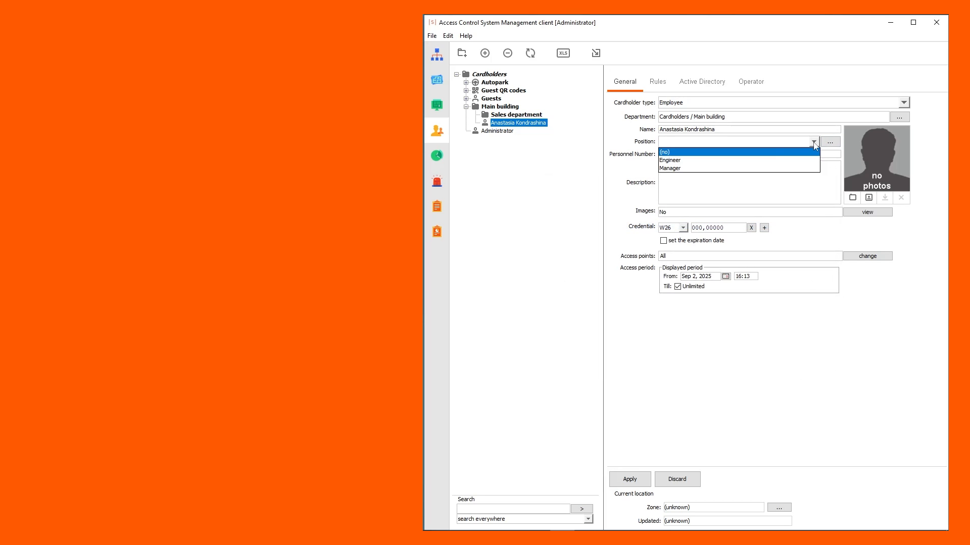
- Set the position to Engineer and add a face-cropped photo from port0625-40
left_click(770, 161)
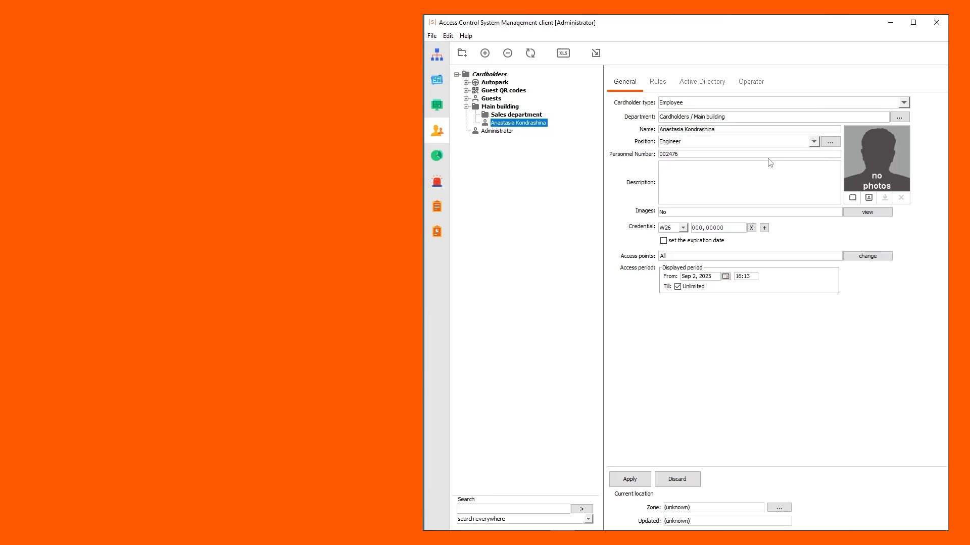
left_click(853, 198)
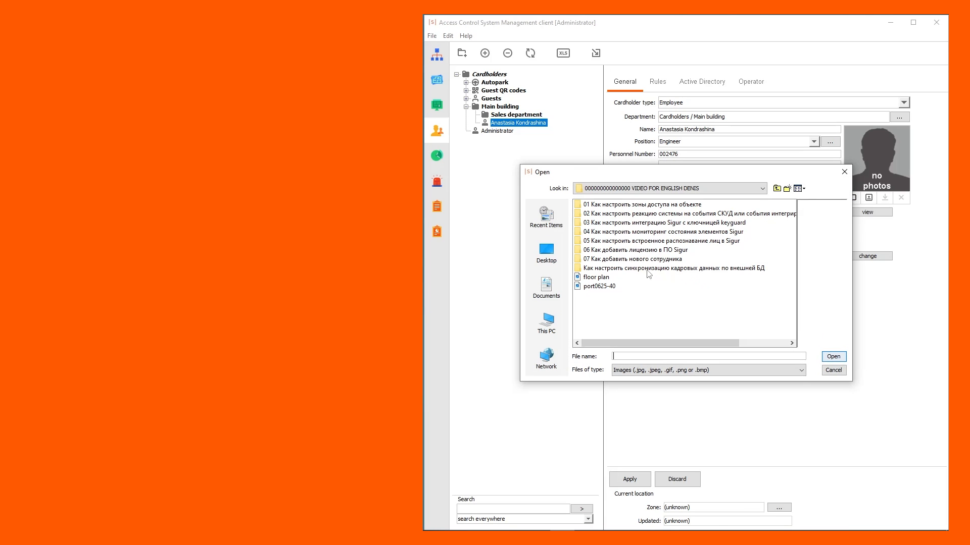
double_click(609, 287)
left_click_drag(717, 276, 719, 256)
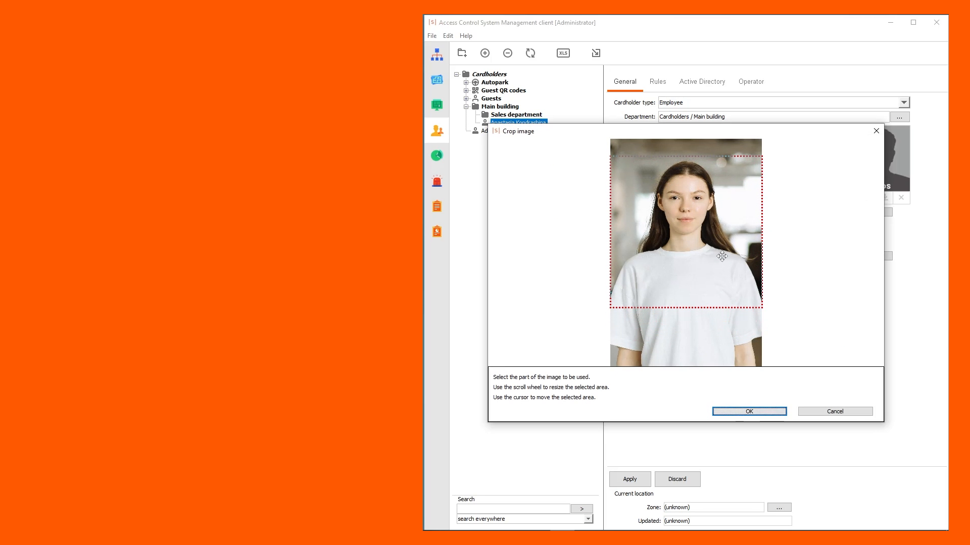
left_click(741, 412)
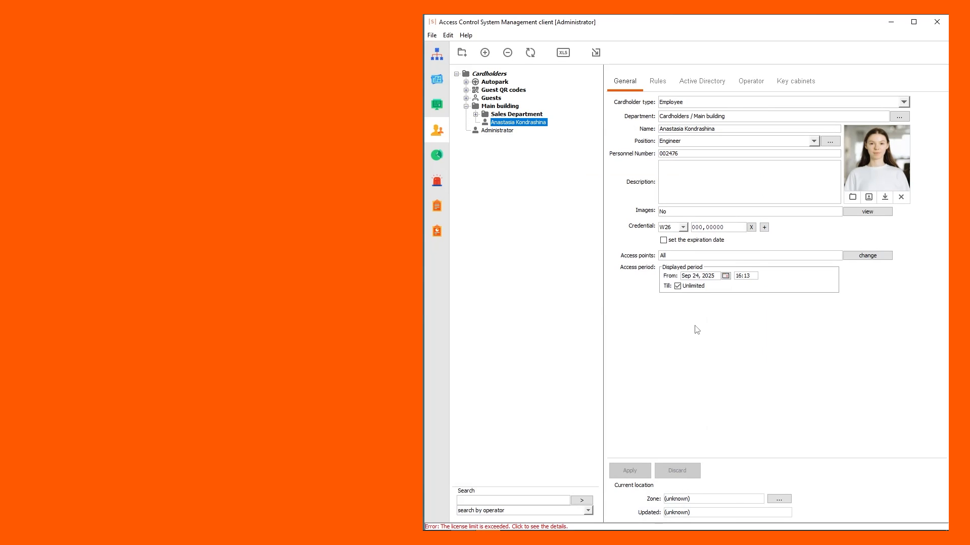
double_click(870, 174)
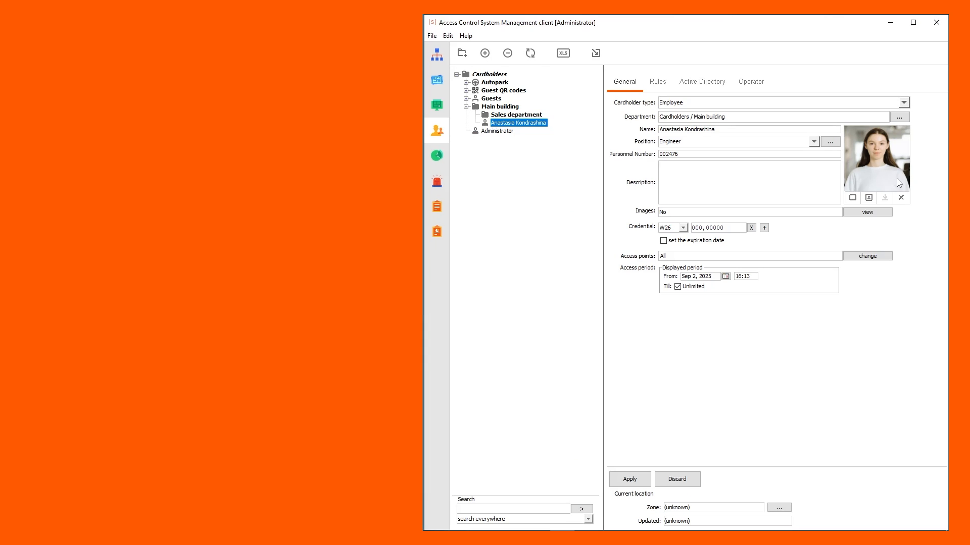
- Attach the laptop and plate images to the cardholder record
left_click(867, 212)
left_click(507, 146)
left_click(824, 357)
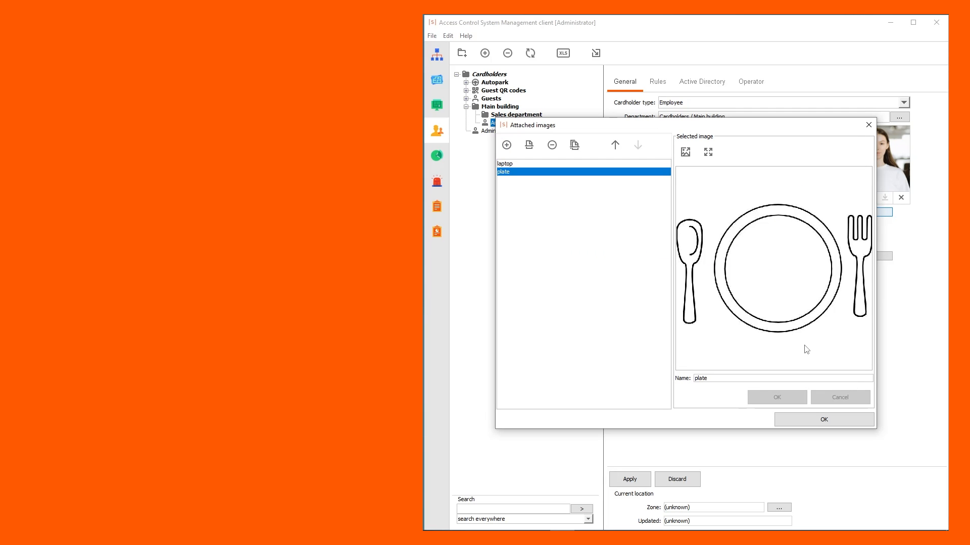
left_click(802, 423)
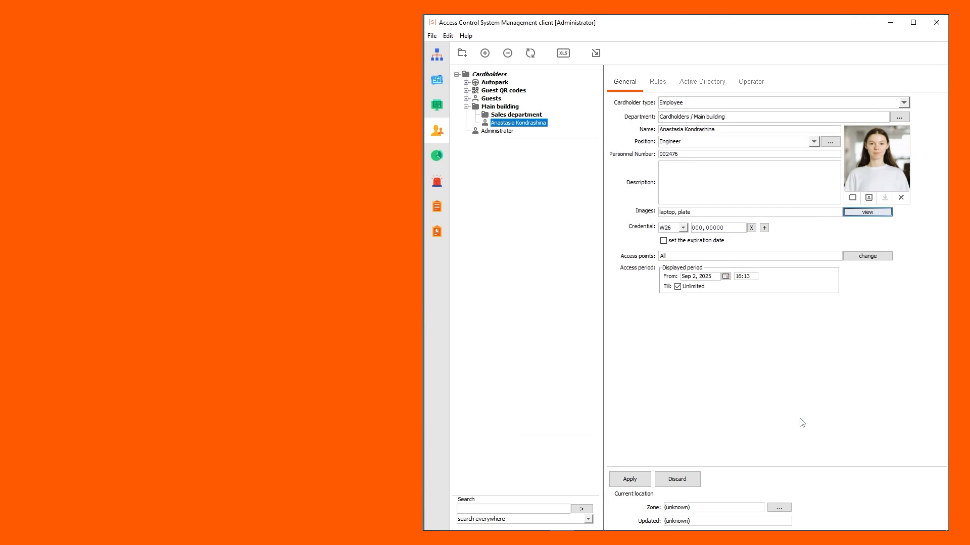
- Add more credential slots, keeping W26 as the second credential's format
left_click(764, 229)
left_click(764, 257)
left_click(764, 258)
left_click(764, 258)
left_click(683, 256)
left_click(817, 311)
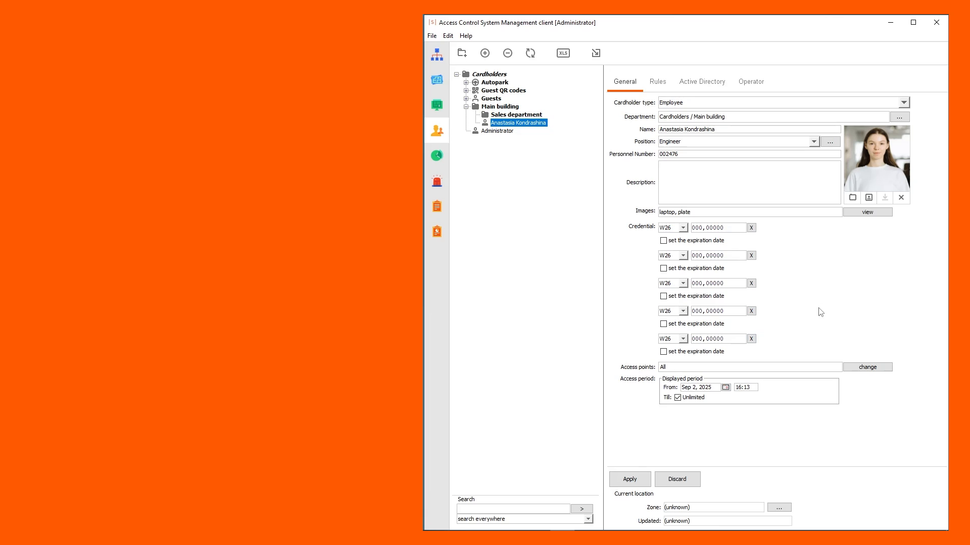
- Make the last credential expire Sep 2, 2025 23:59 and remove Assembly Hall (2) from its access points
left_click(664, 352)
left_click(811, 371)
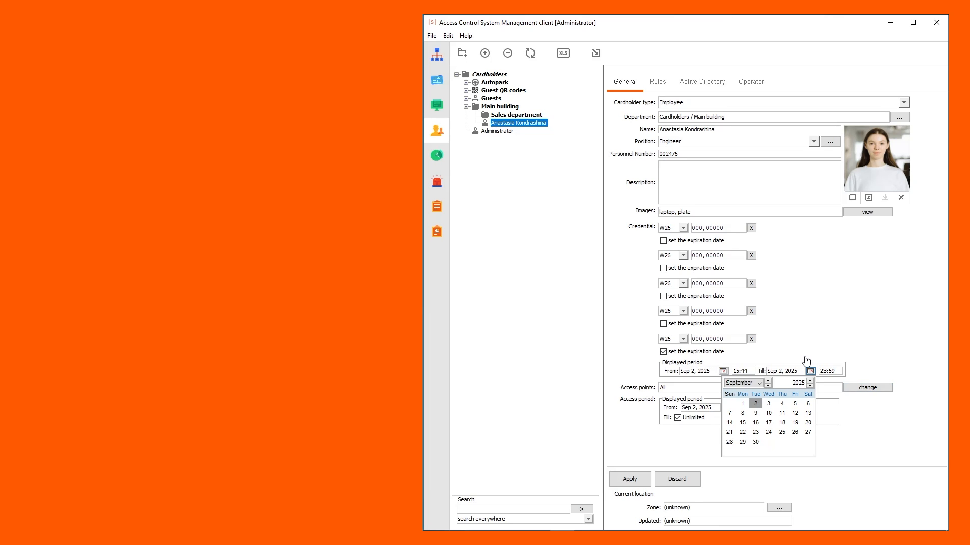
left_click(807, 356)
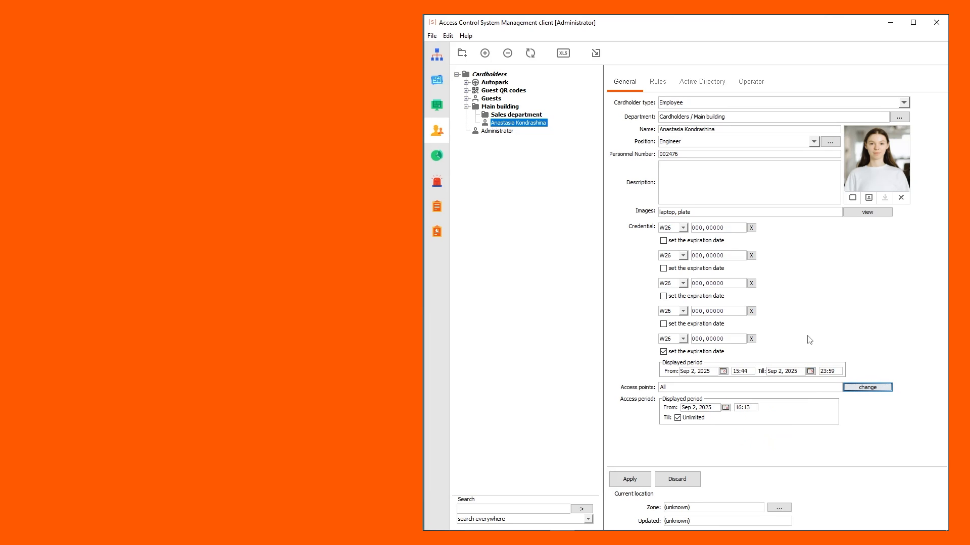
left_click(855, 390)
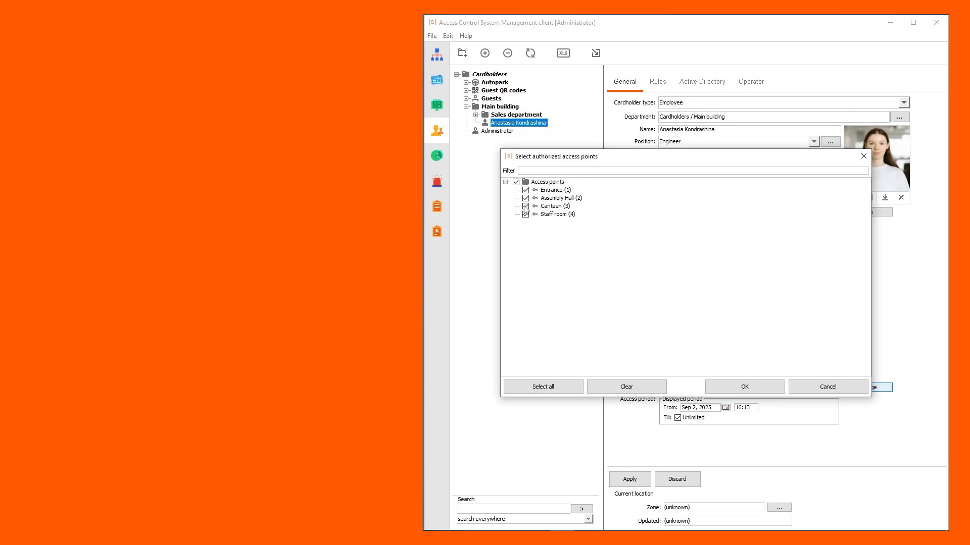
left_click(525, 198)
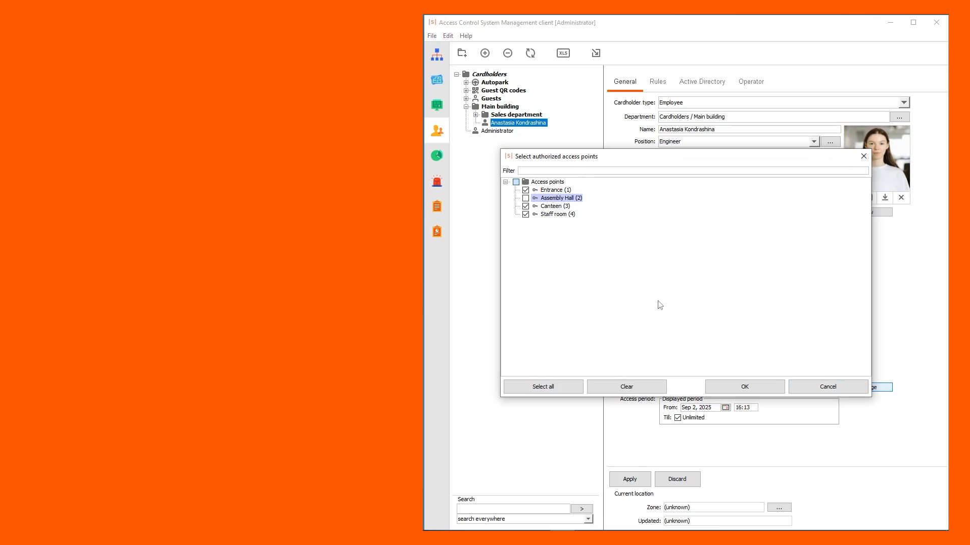